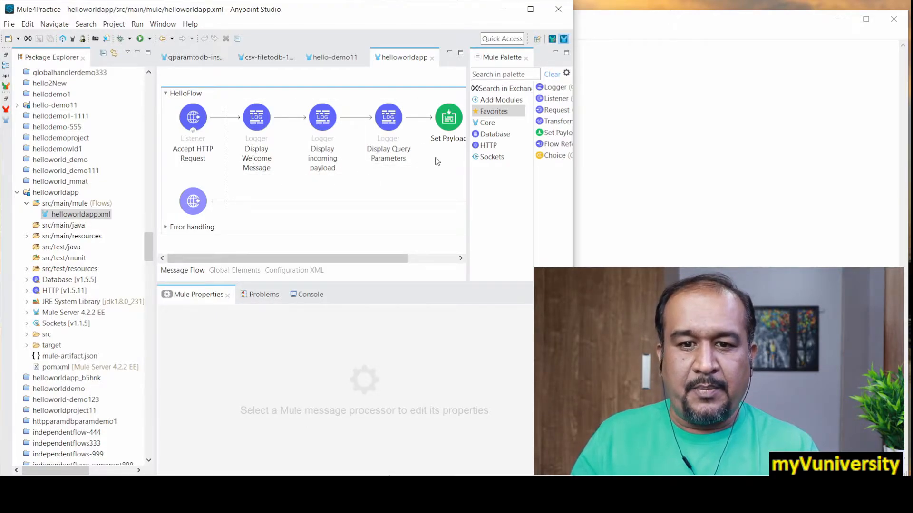
Start exporting the helloworldapp project with the Anypoint Studio Project to Mule Deployable Archive (includes Studio metadata) wizard
left_click_drag(385, 259, 318, 264)
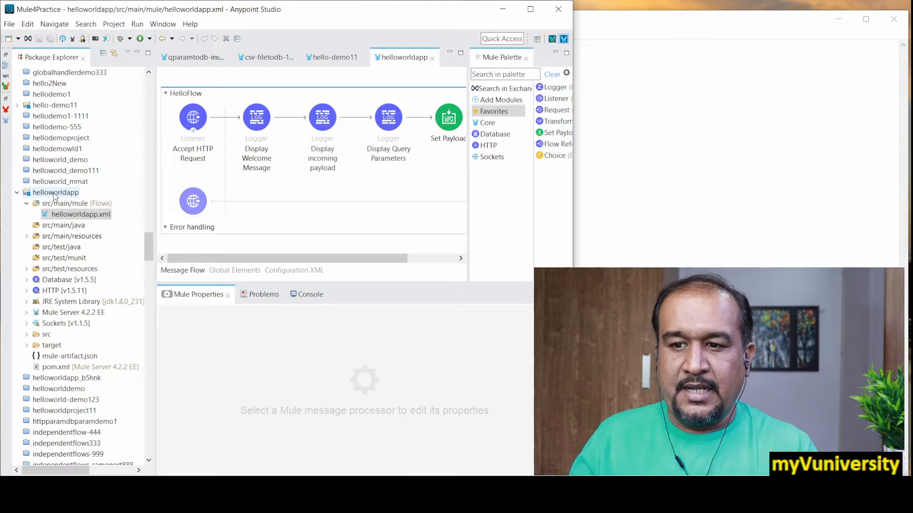
left_click(54, 193)
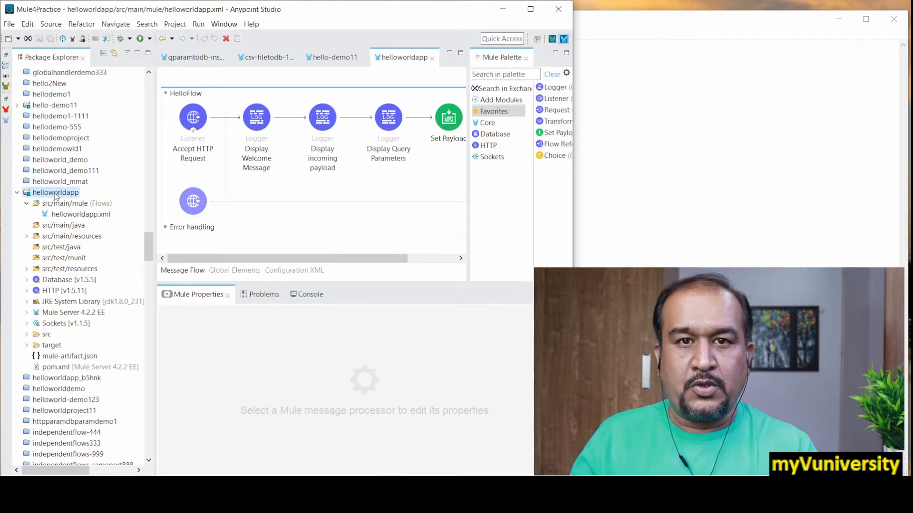
right_click(54, 195)
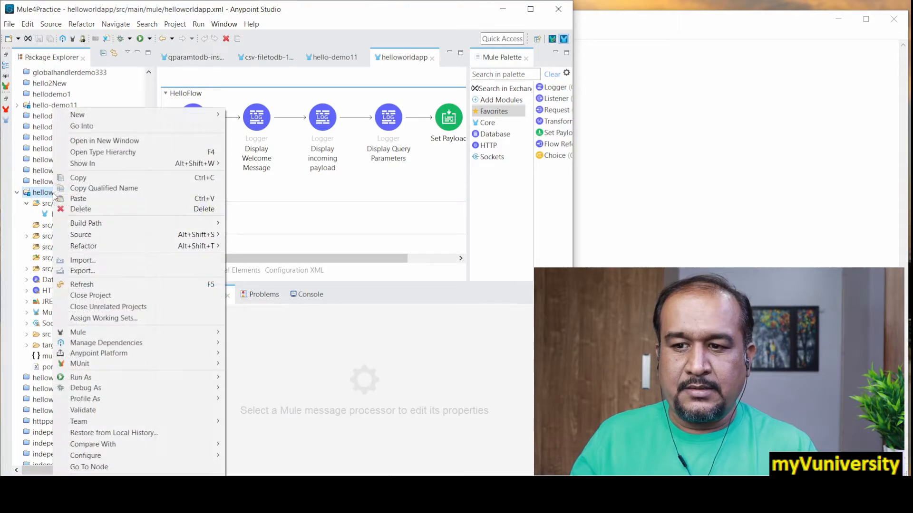
left_click(115, 272)
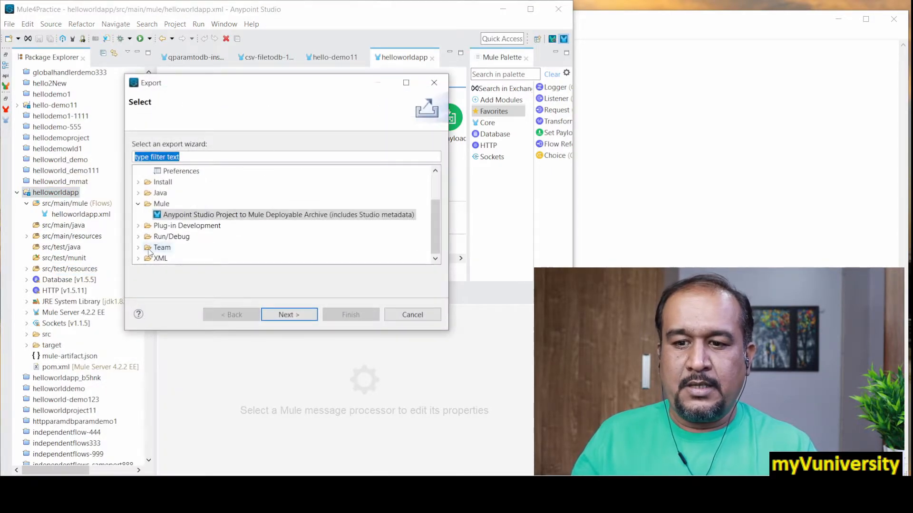
left_click(138, 204)
left_click_drag(435, 234, 436, 212)
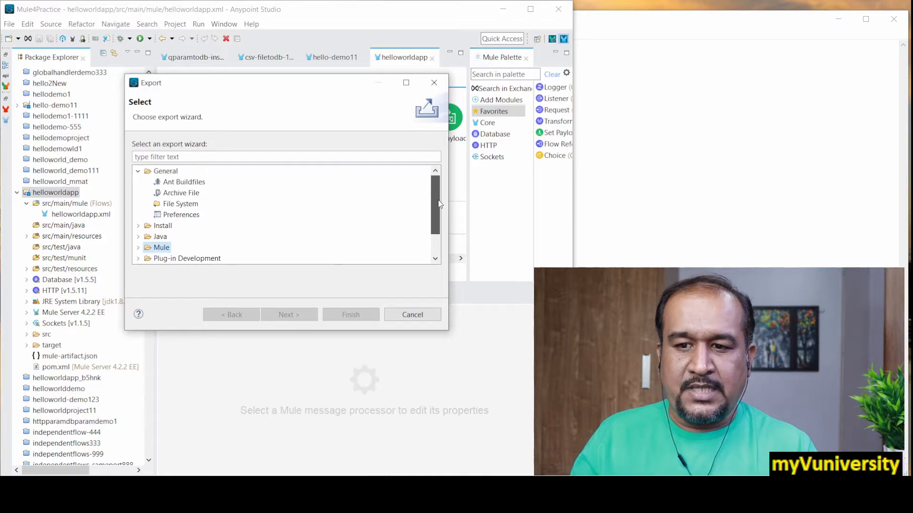
left_click(138, 171)
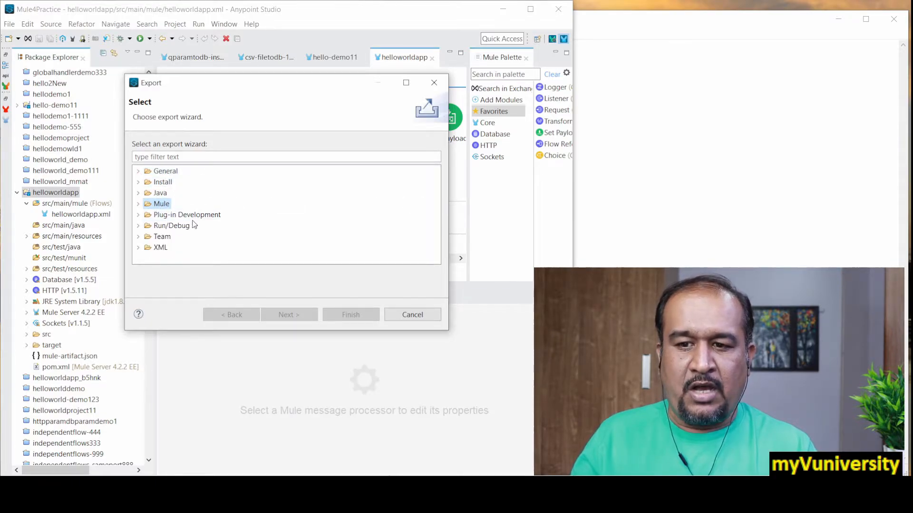
left_click(138, 204)
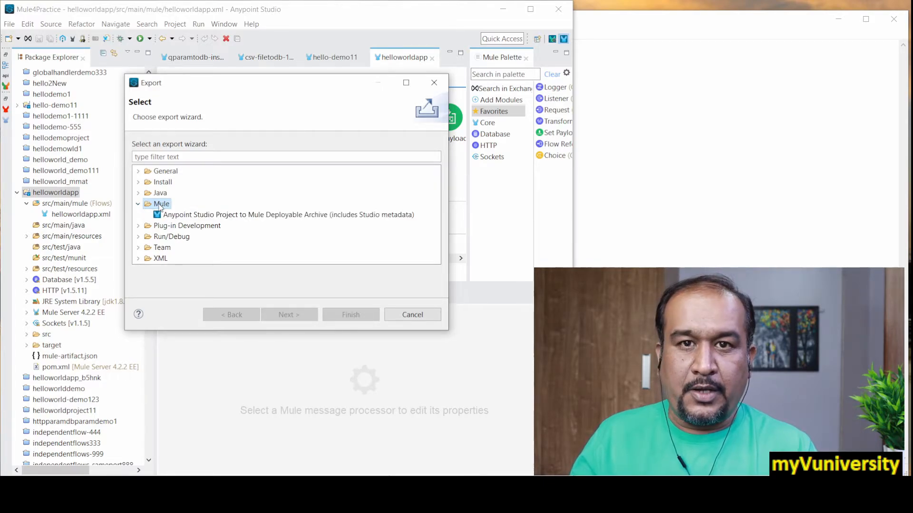
left_click(175, 215)
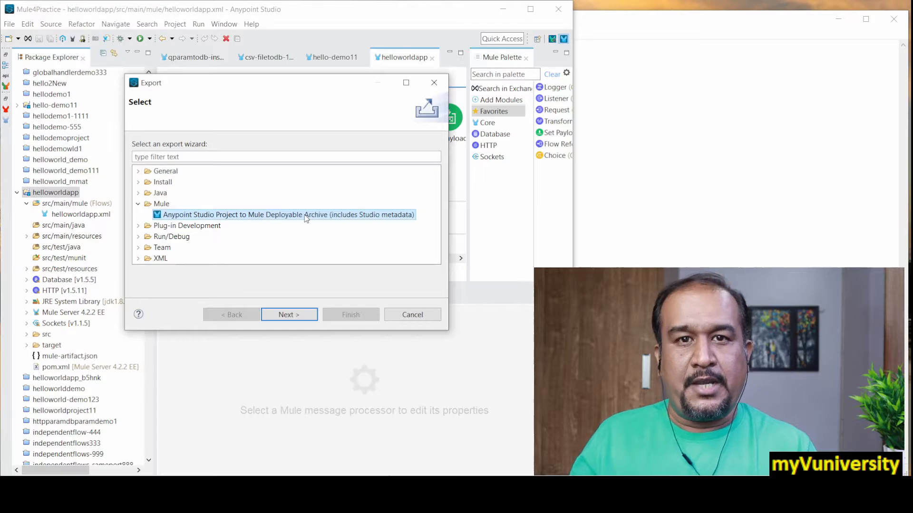
left_click(285, 315)
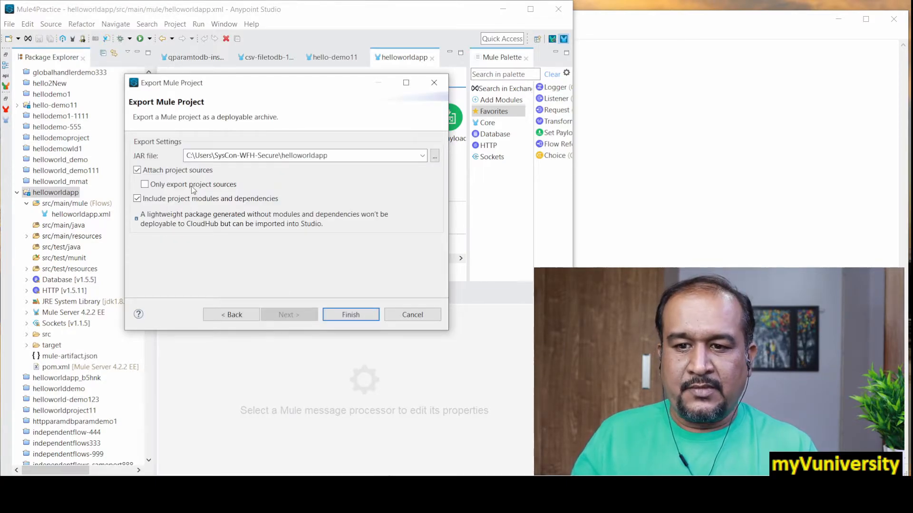
Set the JAR file destination to helloworldapp in the Downloads folder and complete the export
left_click(435, 156)
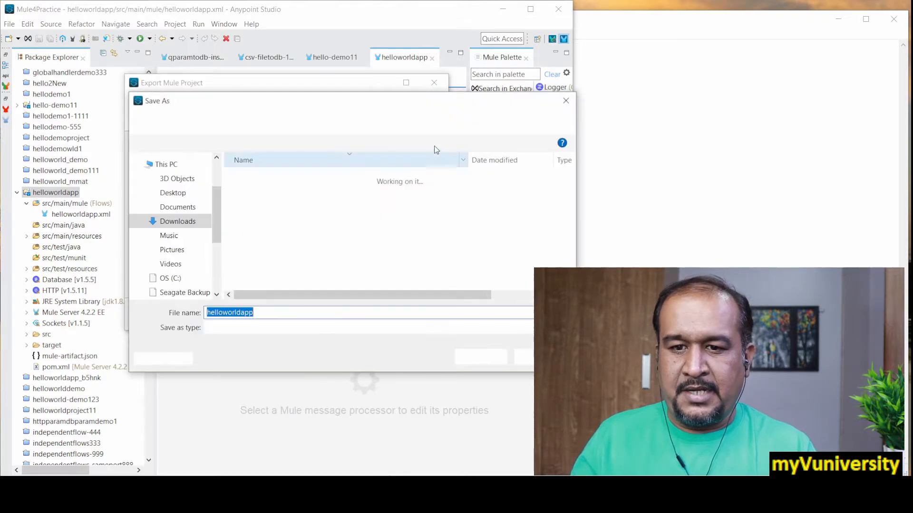
left_click_drag(219, 236, 214, 275)
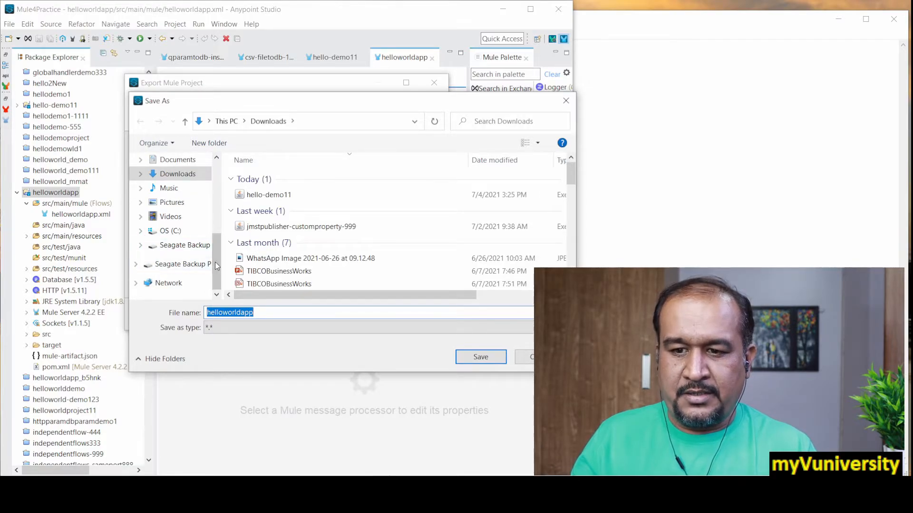
left_click(276, 313)
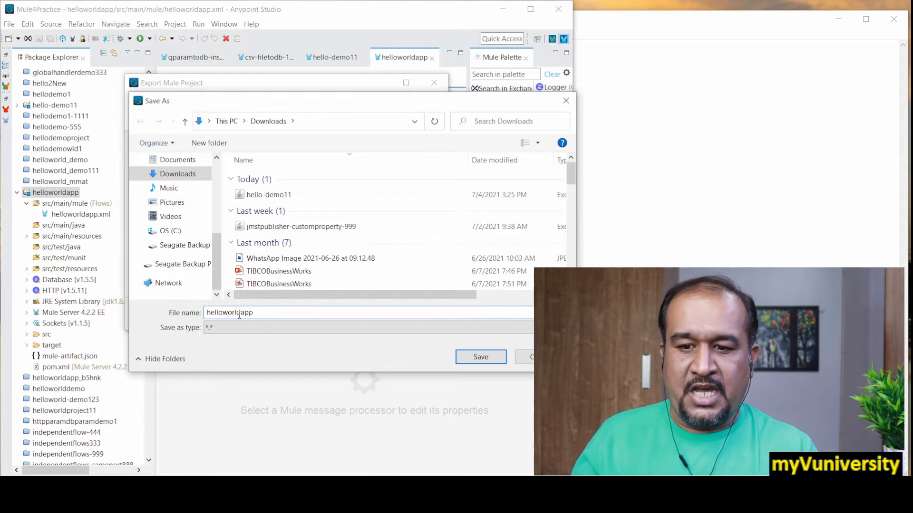
left_click(481, 357)
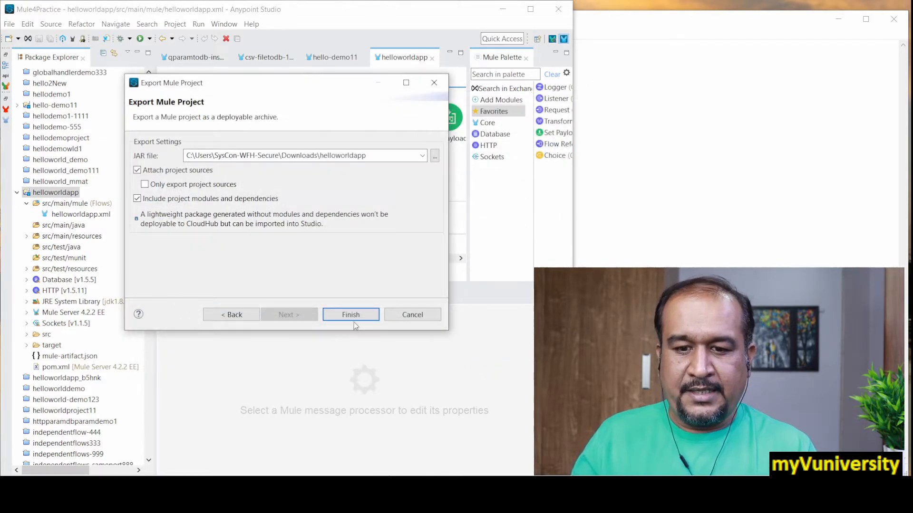
left_click(353, 316)
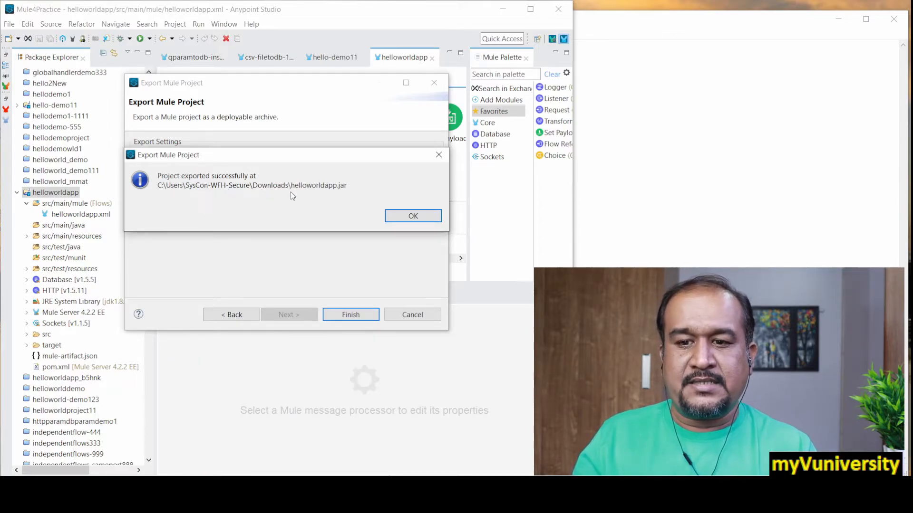
left_click(389, 217)
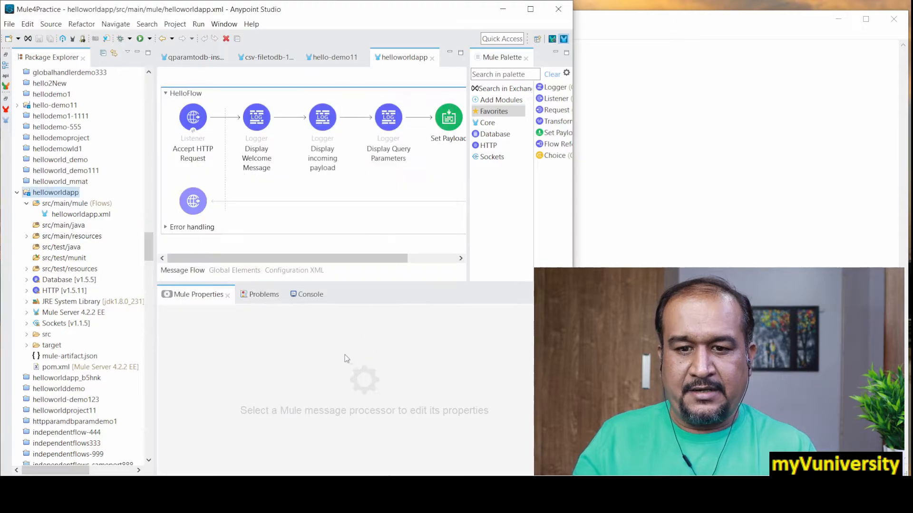
Switch to File Explorer and look up the exported helloworldapp JAR in the Downloads folder
key("super")
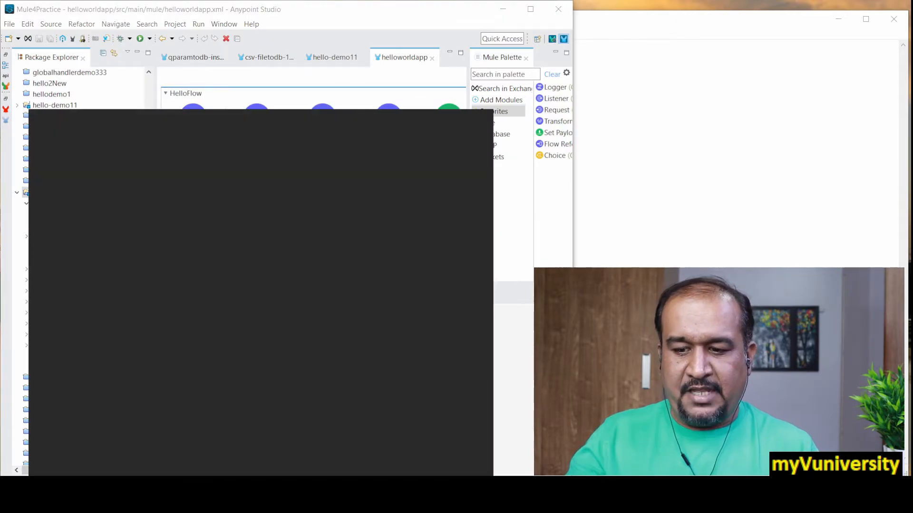
type("file")
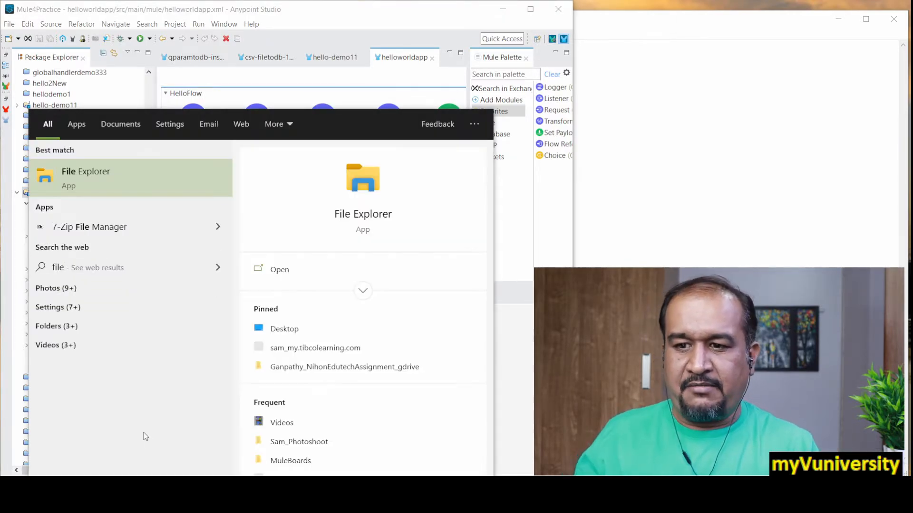
left_click(114, 187)
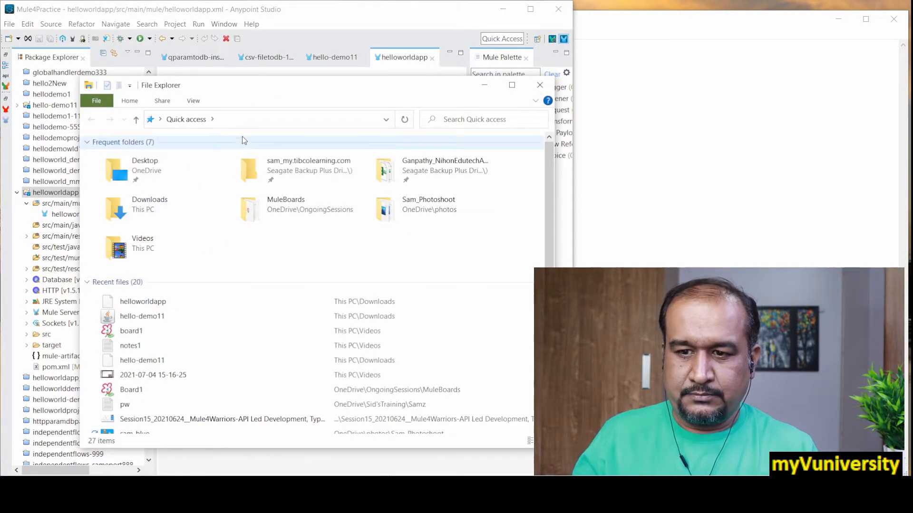
double_click(153, 219)
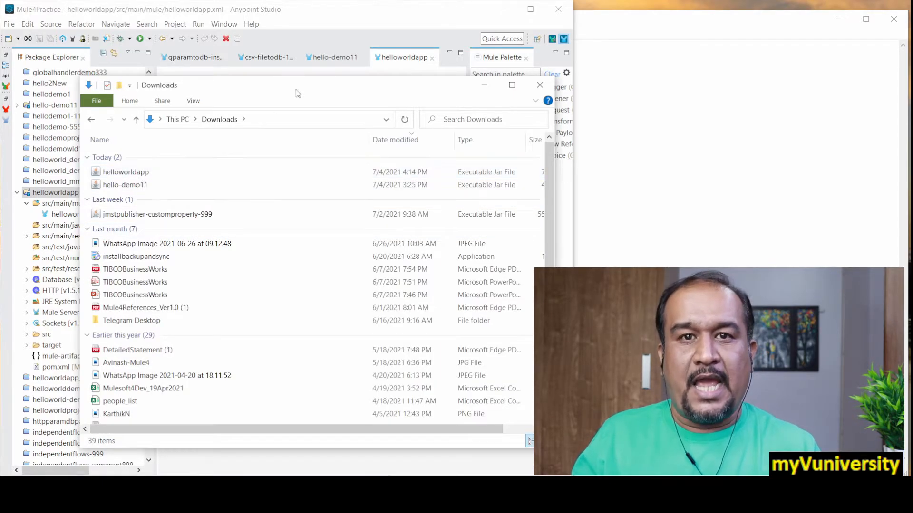
left_click_drag(303, 87, 254, 53)
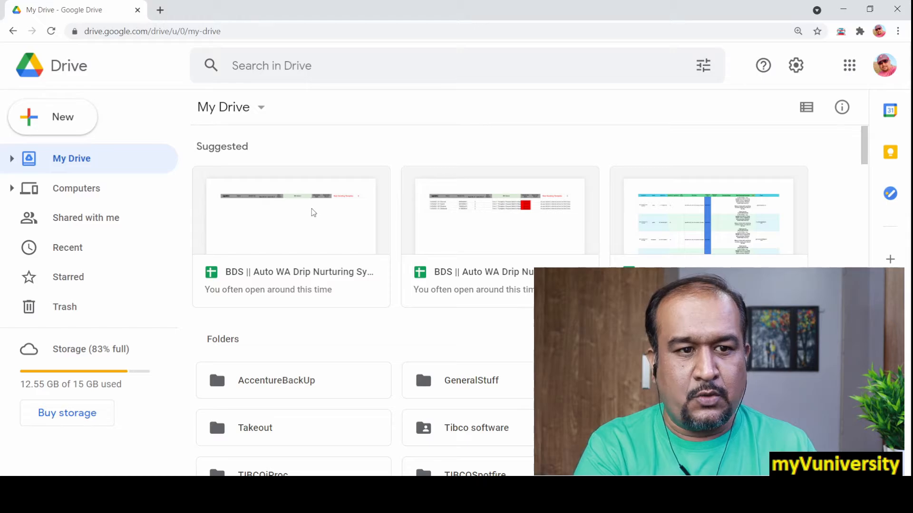
Upload the helloworldapp JAR from Downloads to My Drive in Google Drive, then restore down the browser window and dismiss the upload notice
right_click(308, 328)
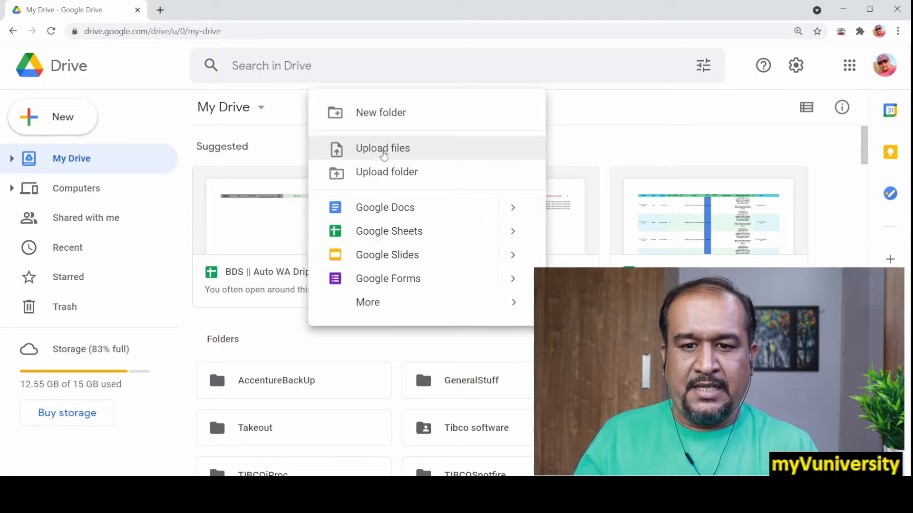
left_click(381, 150)
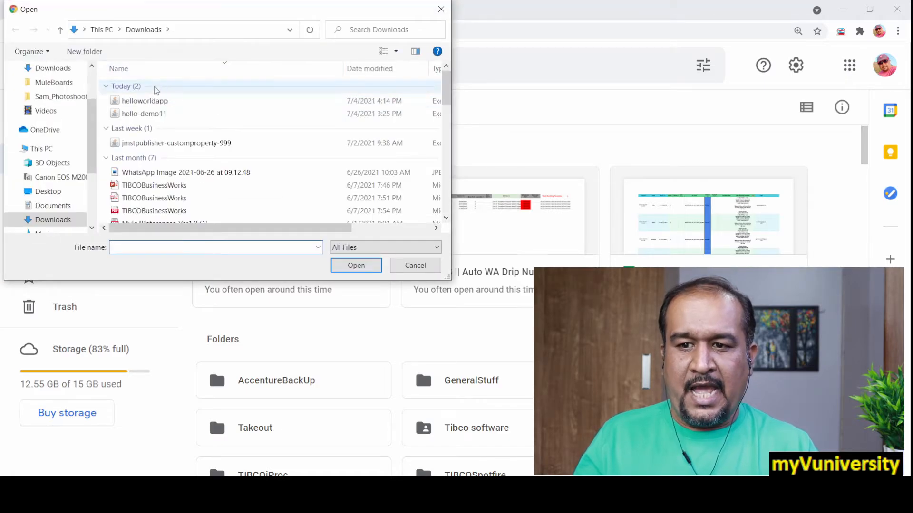
double_click(153, 101)
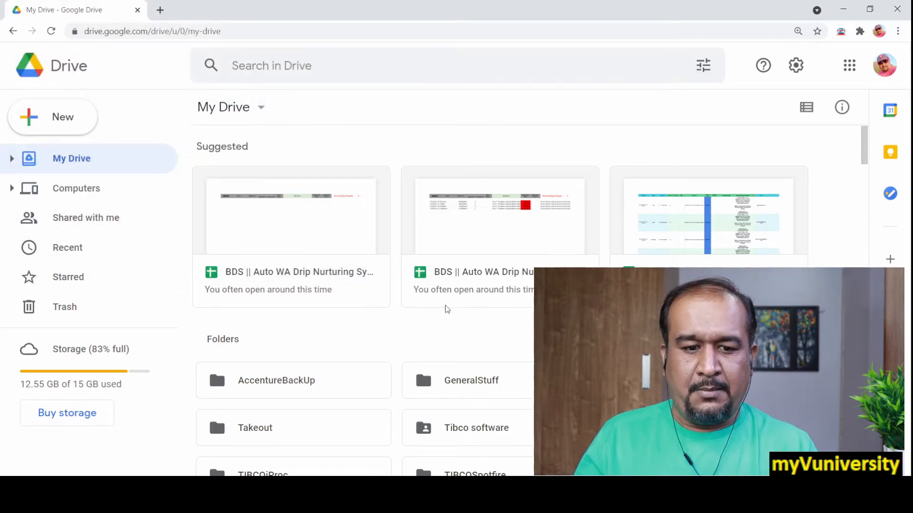
left_click(869, 9)
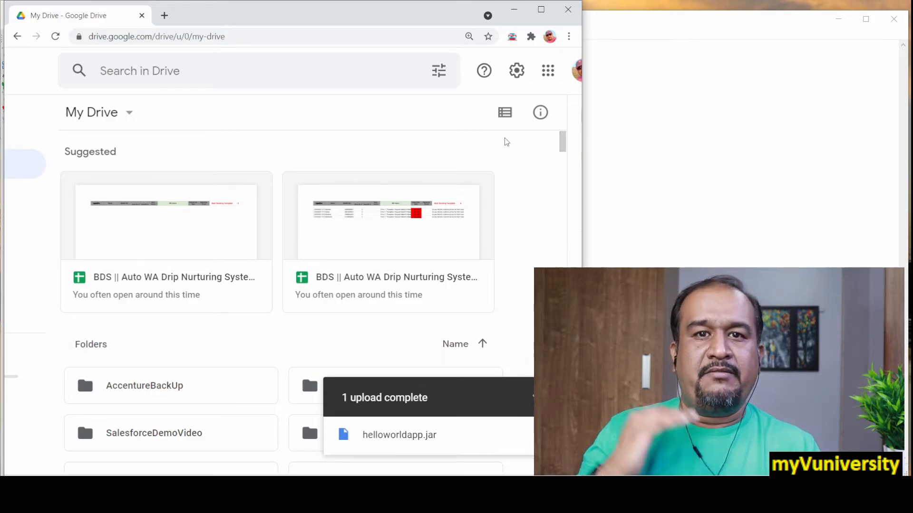
left_click(566, 398)
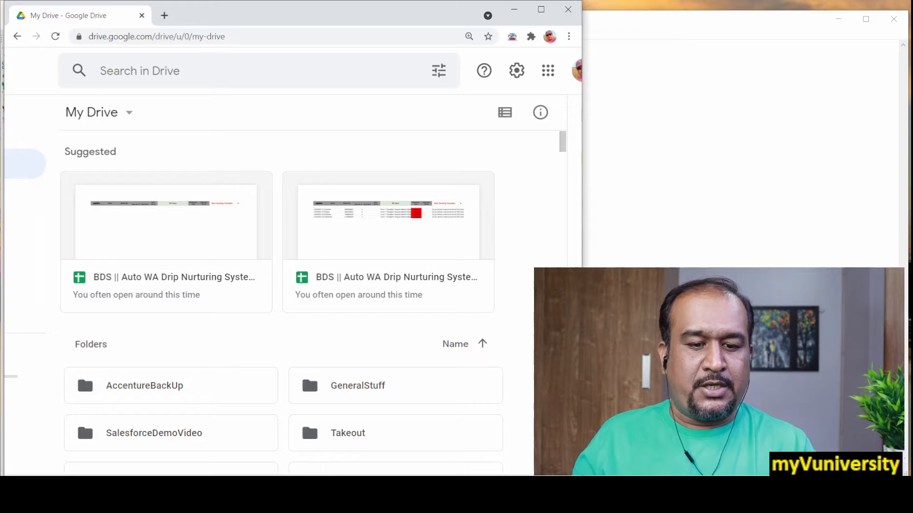
Switch to the remote desktop session, minimize its Anypoint Studio window and reload My Drive in the remote browser
mouse_move(581, 494)
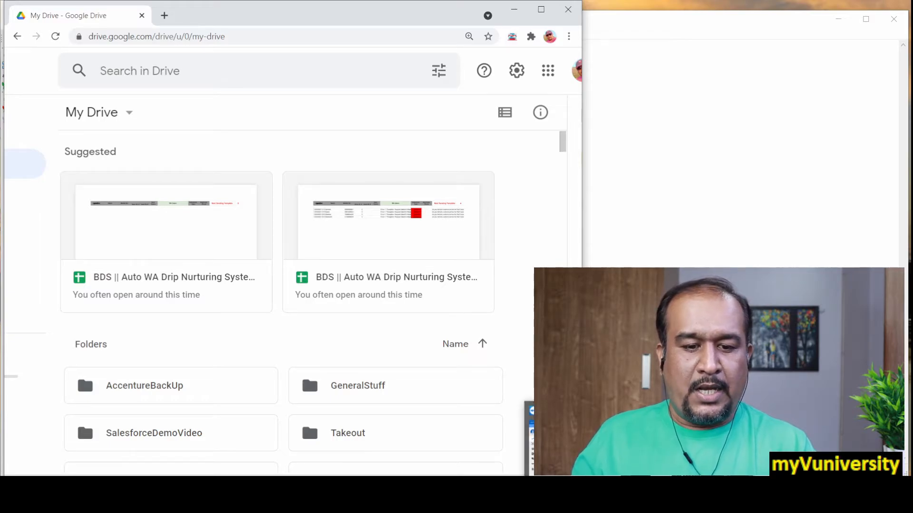
left_click(680, 442)
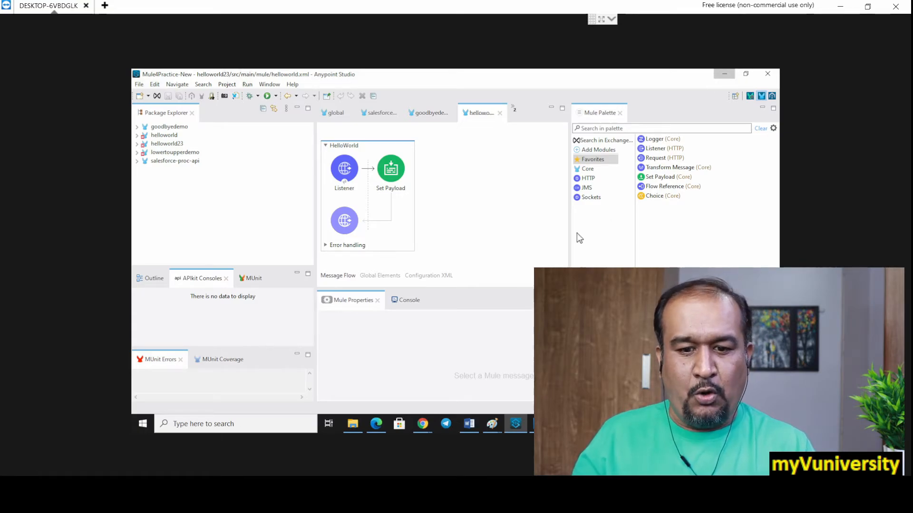
left_click(721, 76)
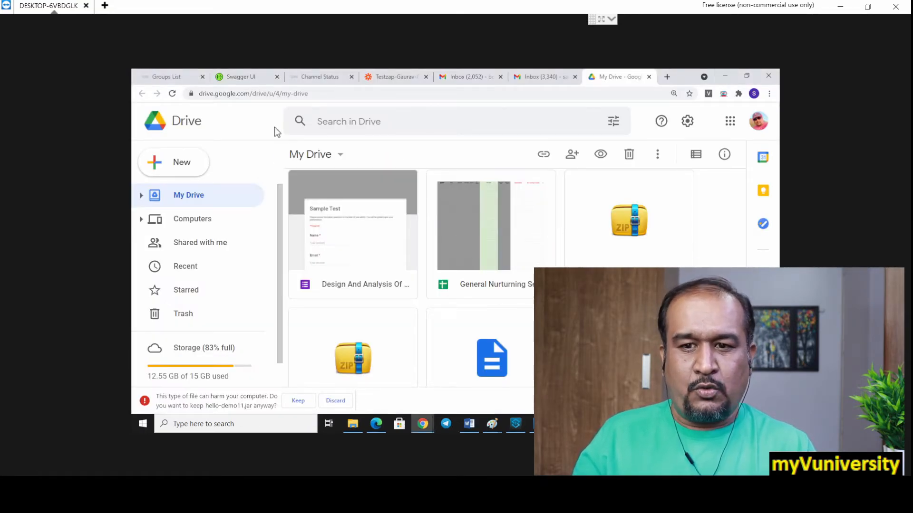
left_click(172, 94)
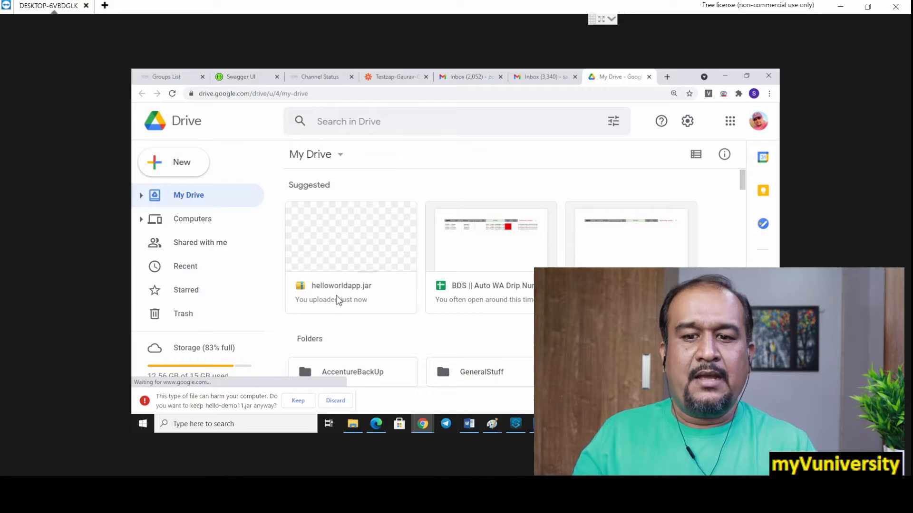
Download helloworldapp.jar from Google Drive onto the remote computer and keep the file despite the browser's security warning
left_click(378, 242)
right_click(379, 242)
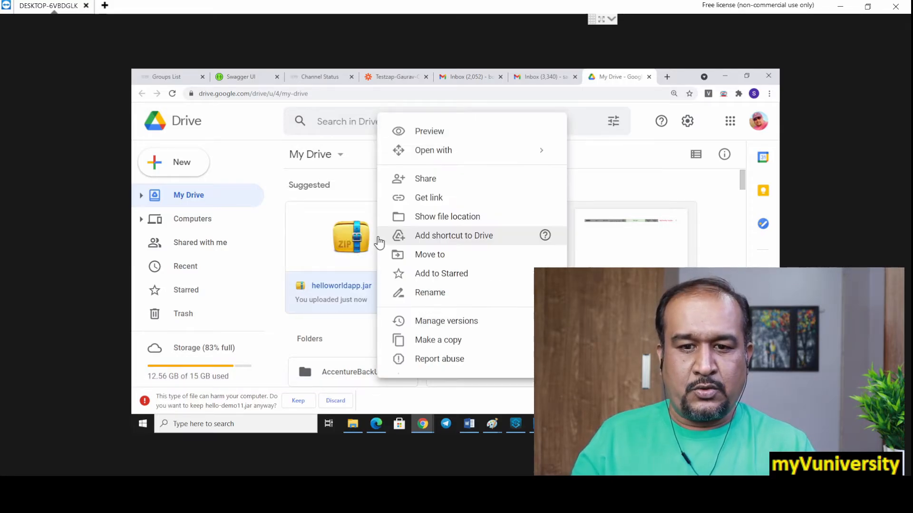
scroll(475, 271, "down", 2)
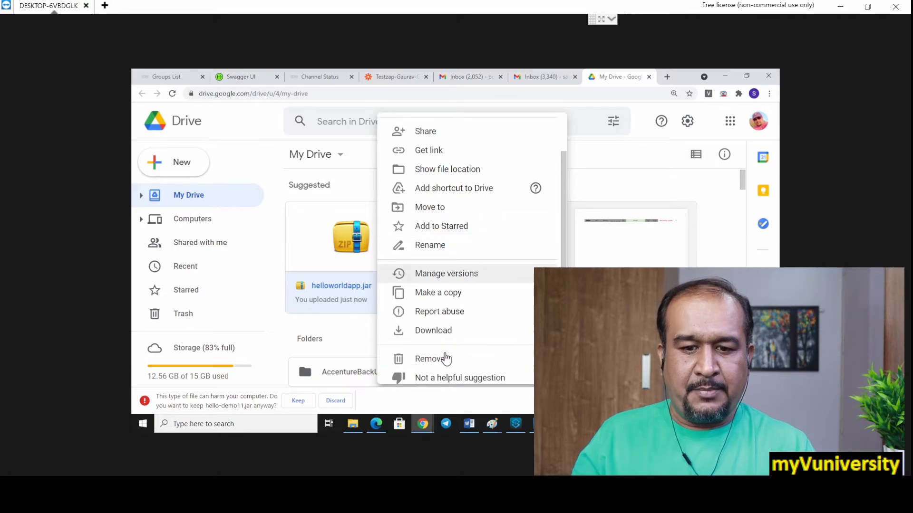
left_click(445, 335)
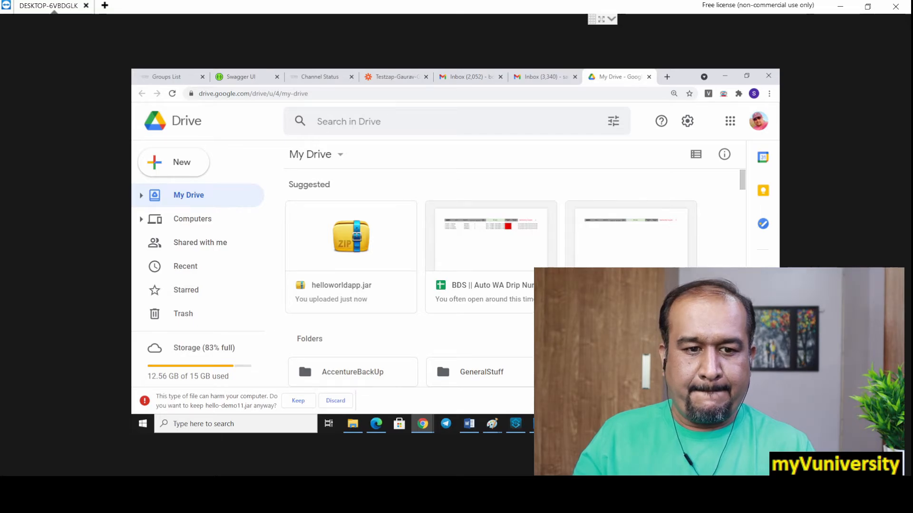
scroll(352, 247, "down", 1)
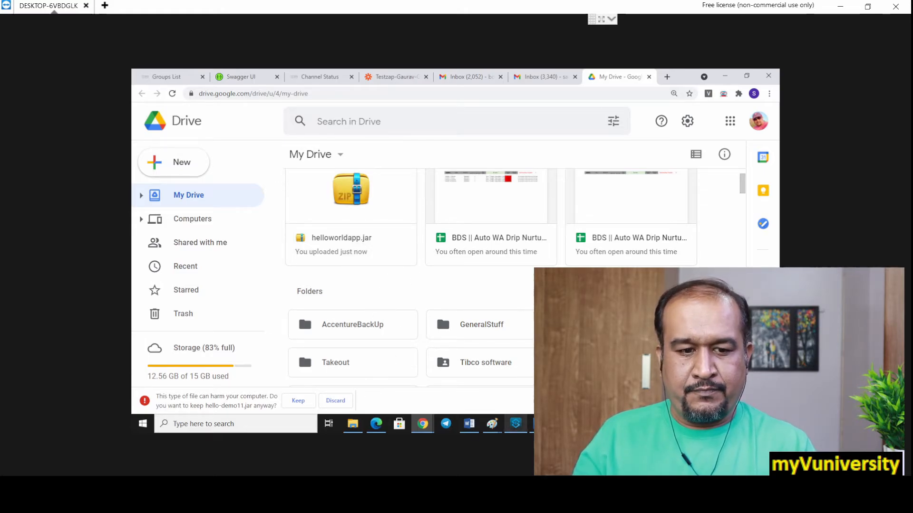
left_click(769, 400)
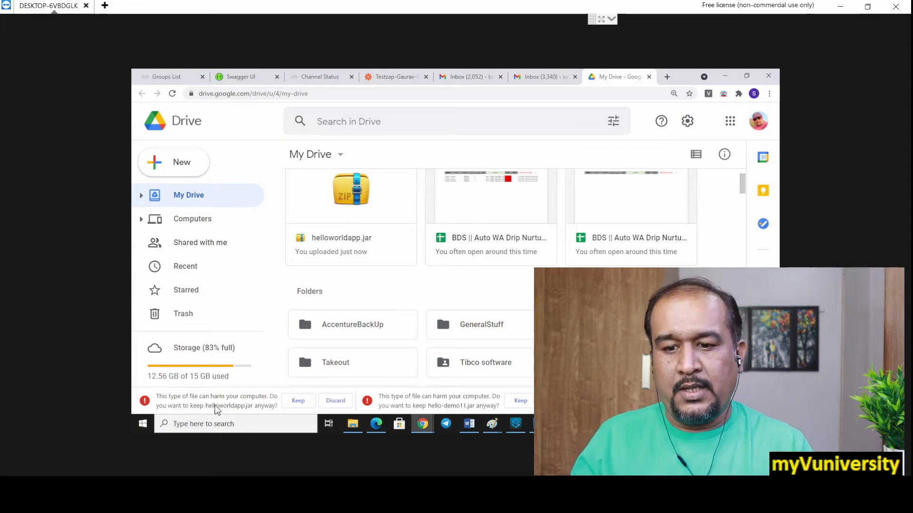
left_click(298, 400)
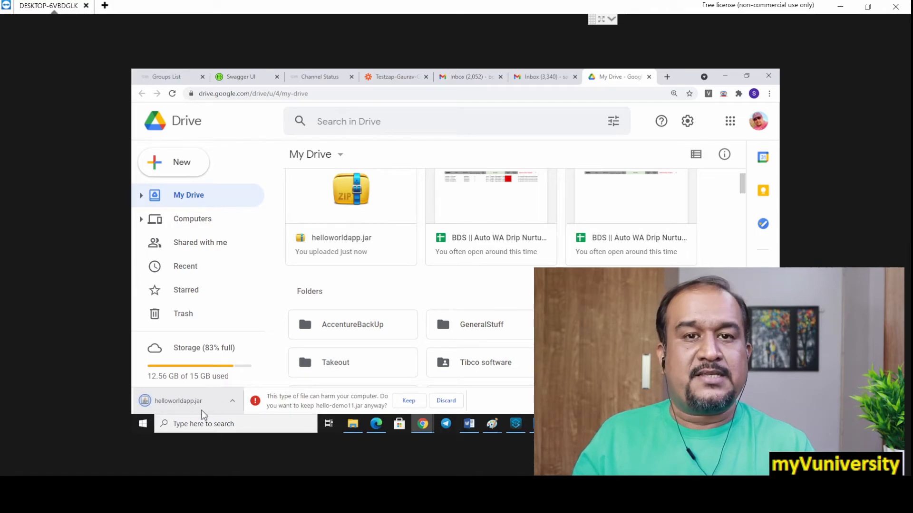
Keep the downloaded hello-demo11.jar on the remote computer, then highlight the "Import project from Jar" line in the Notepad notes
left_click(409, 401)
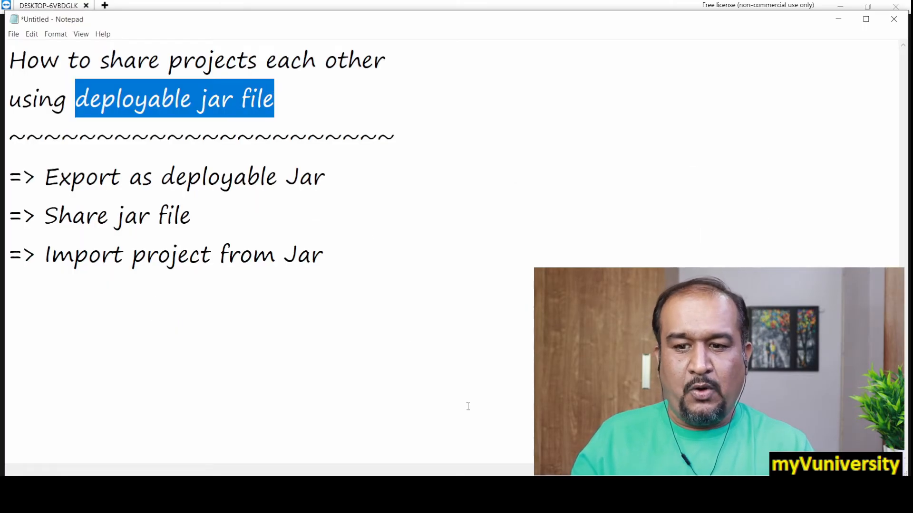
left_click_drag(50, 257, 339, 273)
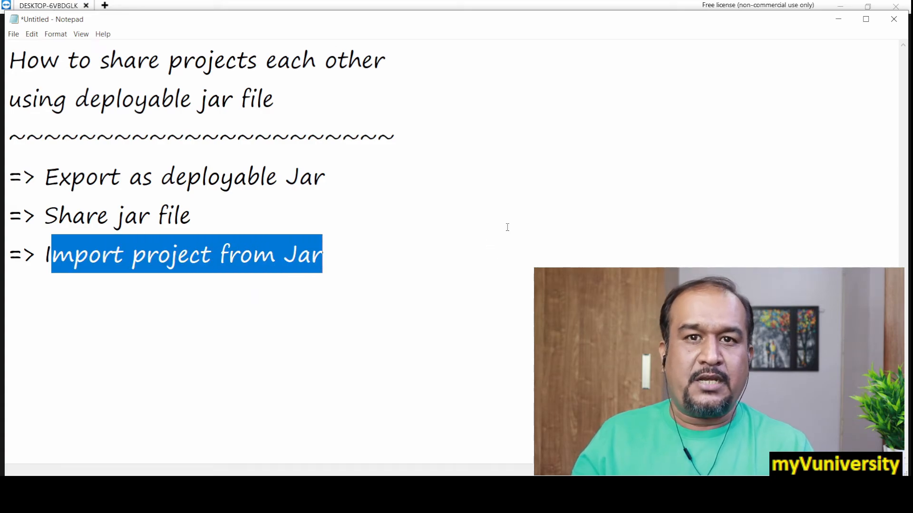
Switch back to the remote desktop session and bring its Mule4Practice-New Anypoint Studio window to the front
left_click(627, 495)
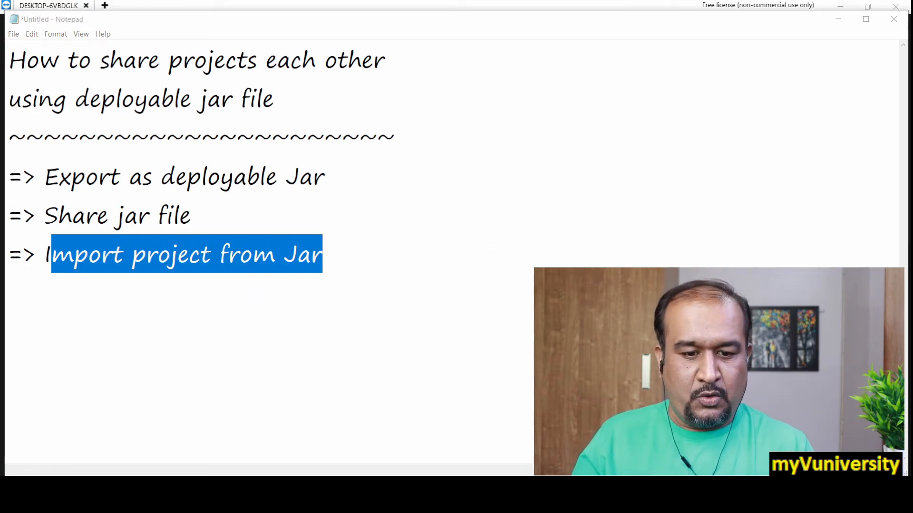
left_click(665, 447)
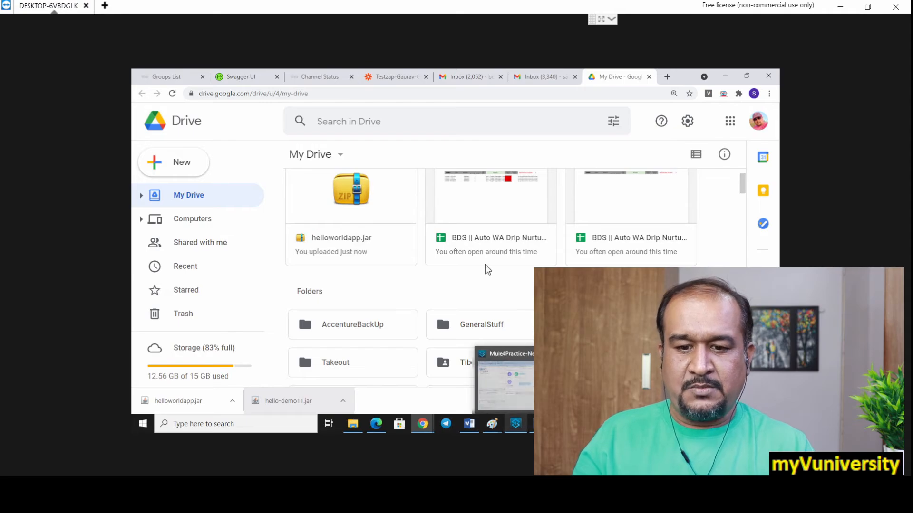
mouse_move(518, 429)
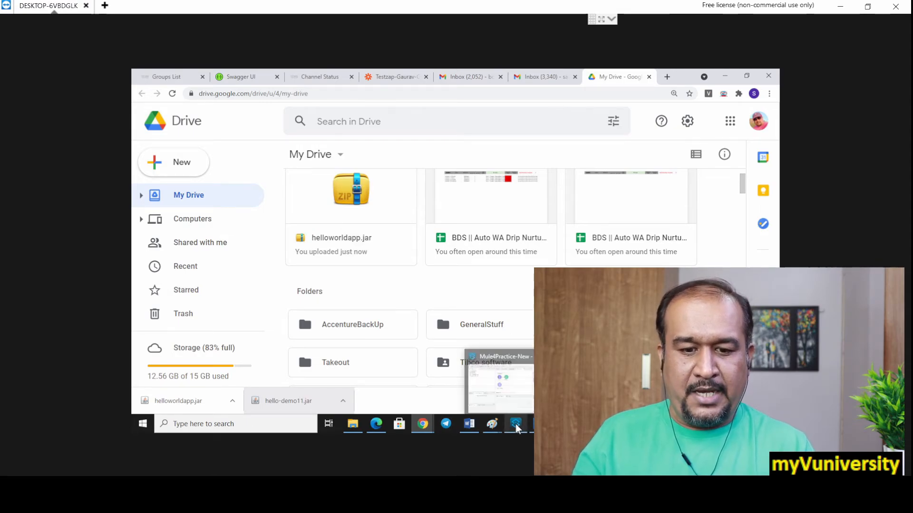
left_click(519, 396)
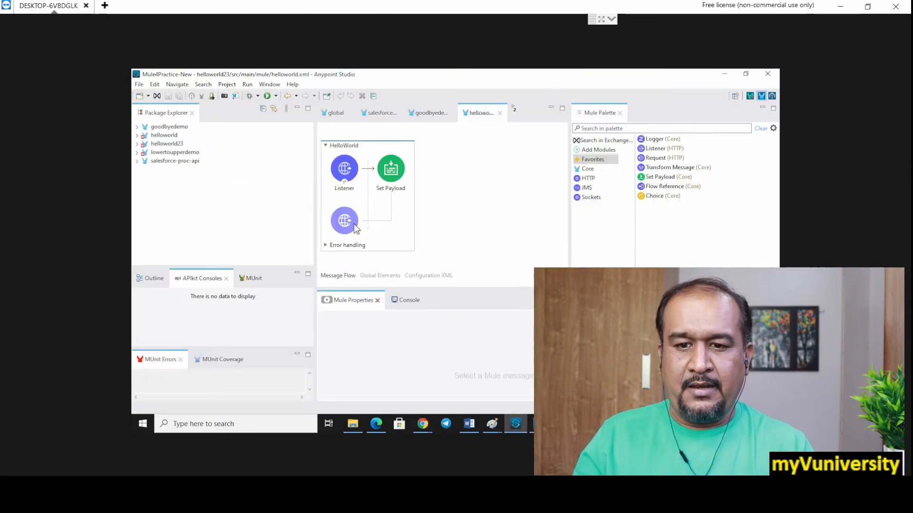
Start an import in Anypoint Studio with the Packaged mule application (.jar) wizard and proceed to its file selection
left_click(139, 86)
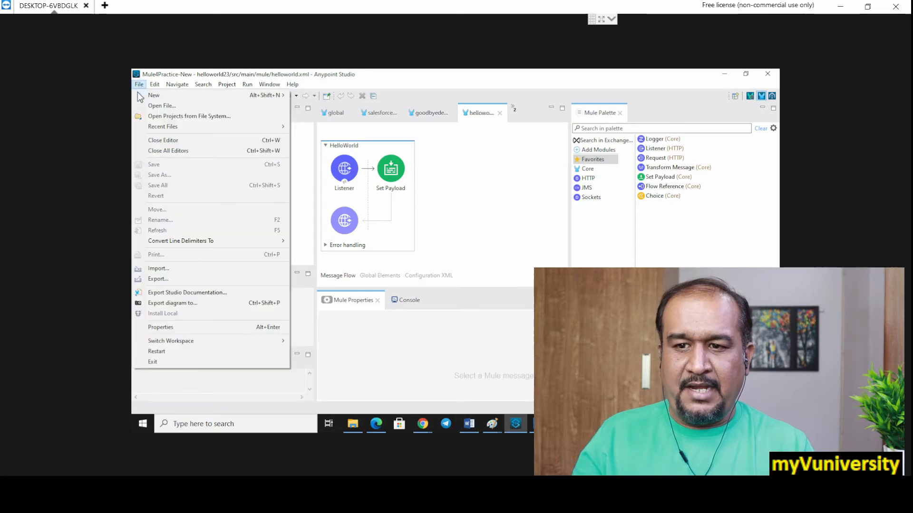
left_click(164, 269)
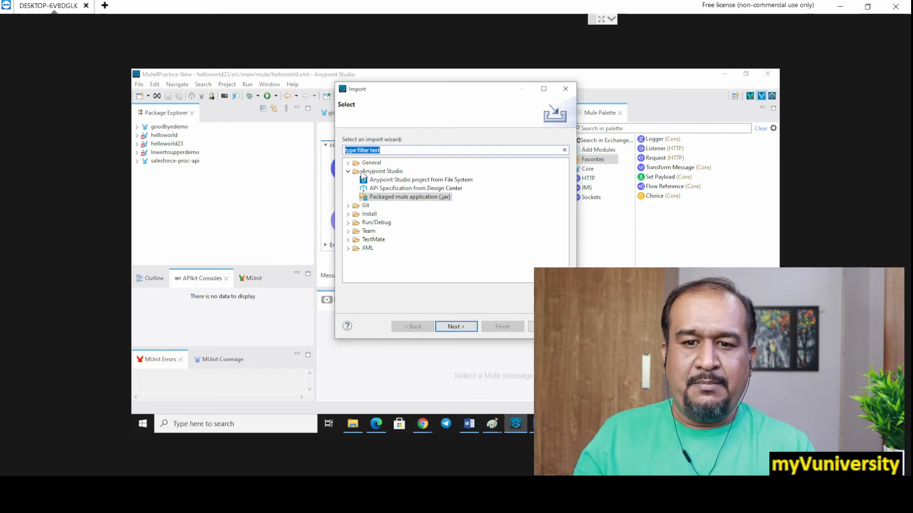
left_click(394, 181)
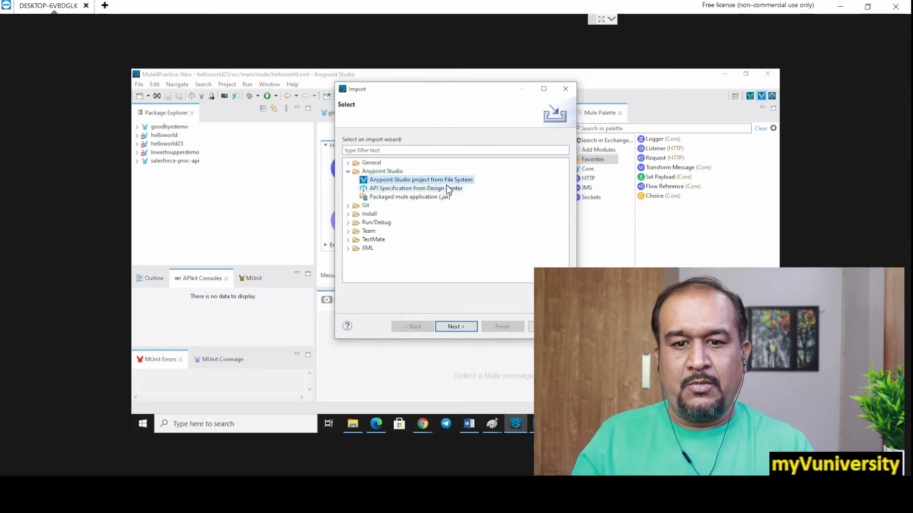
left_click(443, 188)
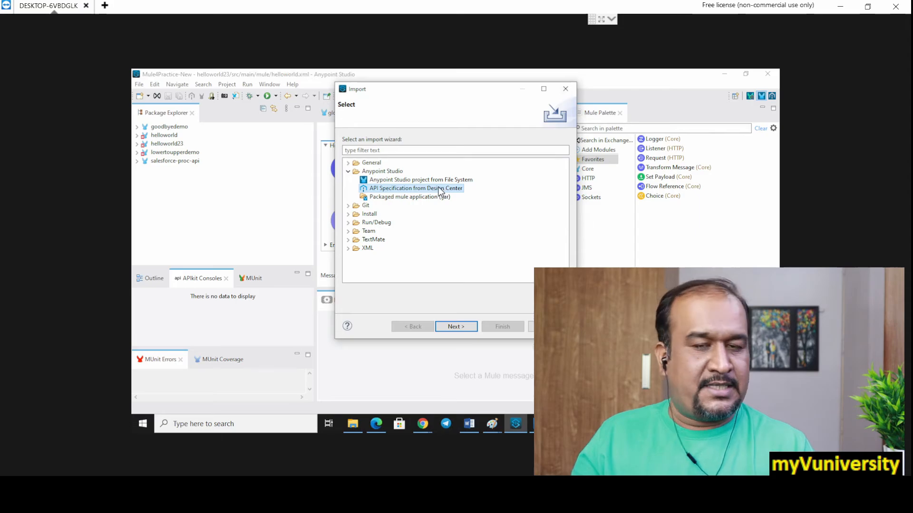
left_click(399, 198)
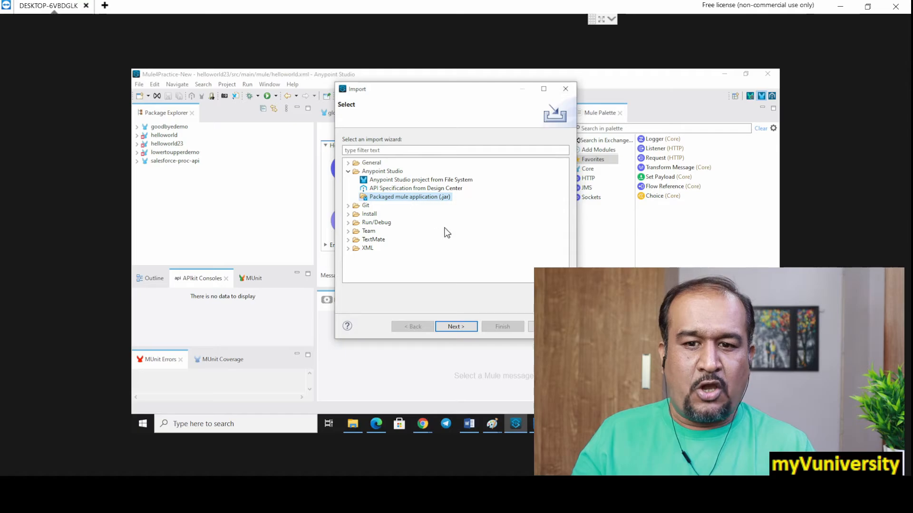
left_click(454, 328)
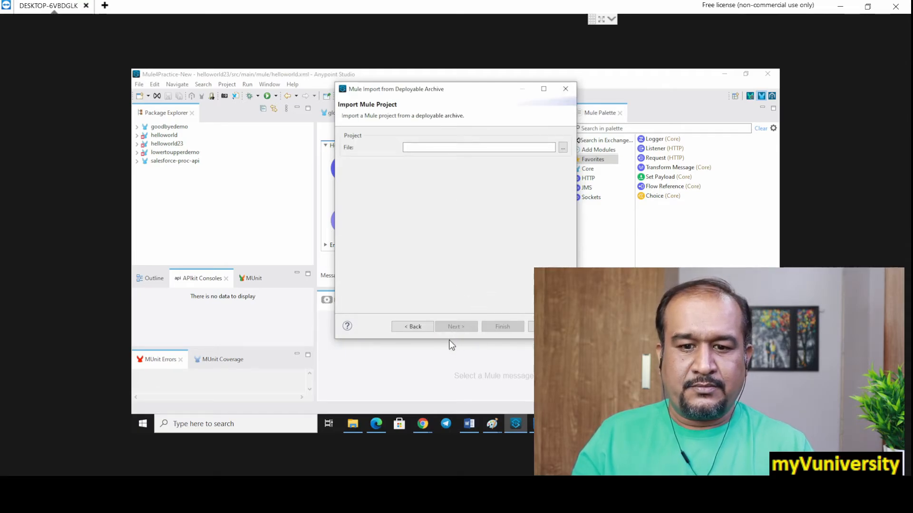
Choose helloworldapp.jar from the remote Downloads folder and finish importing it as the project helloworldapp
left_click(563, 147)
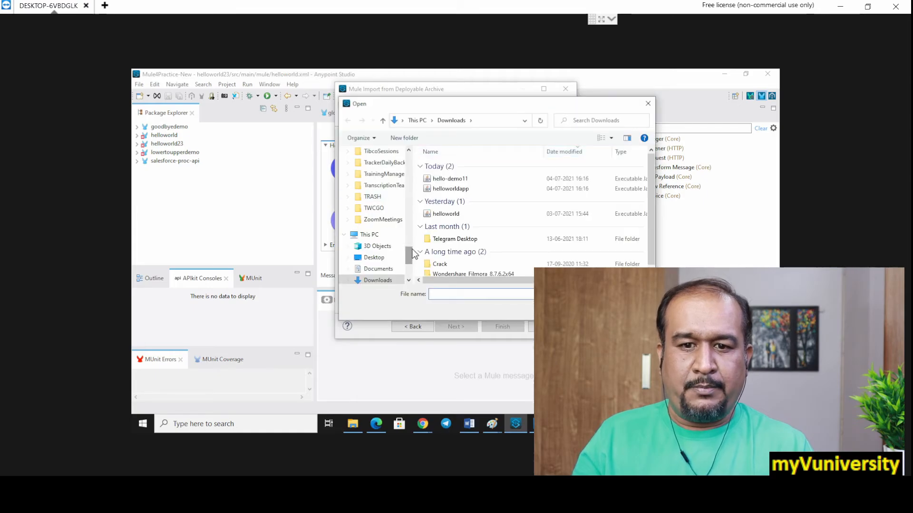
left_click(459, 190)
double_click(459, 190)
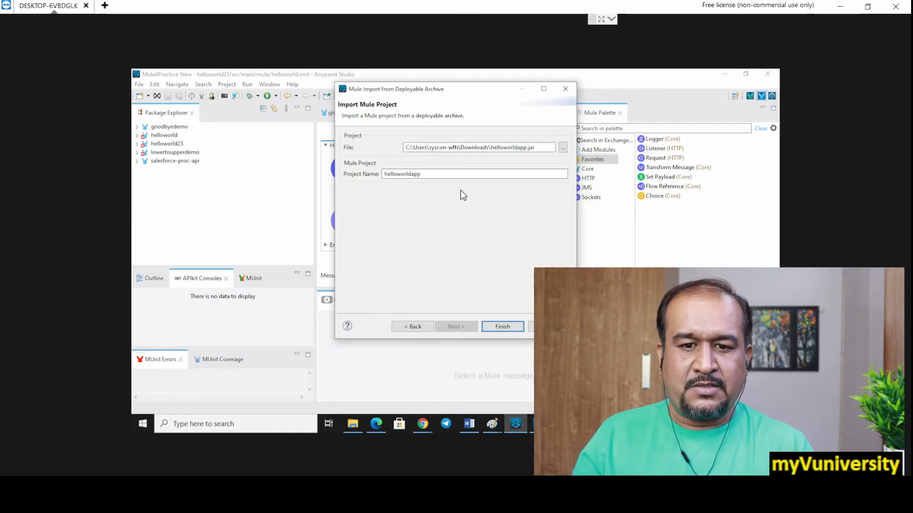
left_click(498, 327)
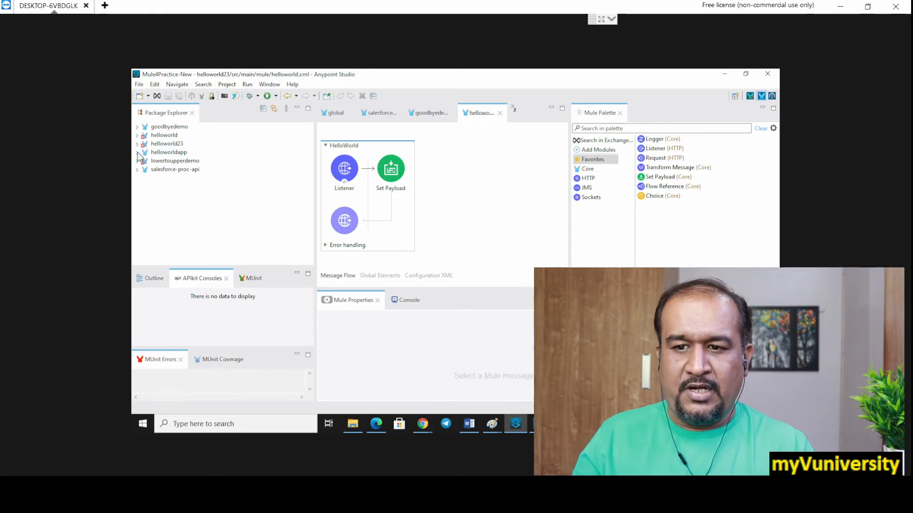
Expand the imported helloworldapp project and open helloworldapp.xml from src/main/mule to inspect its flow
left_click(137, 153)
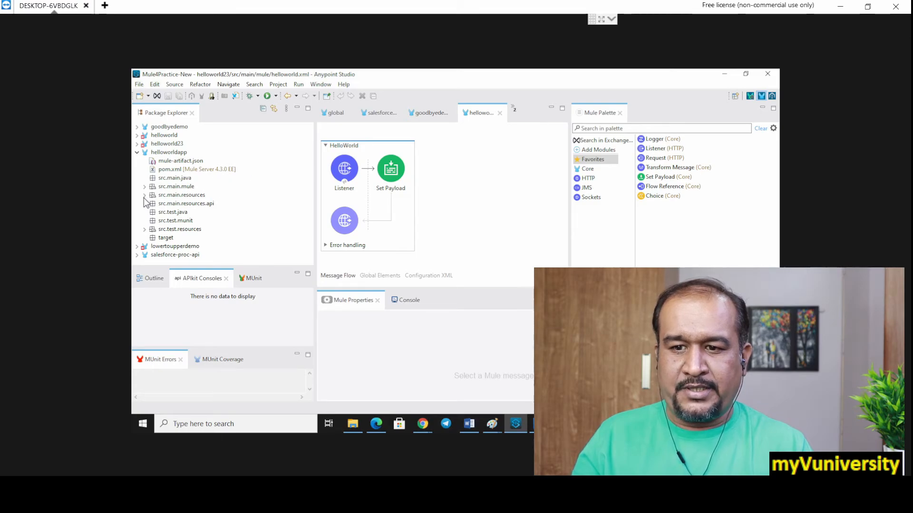
left_click(137, 153)
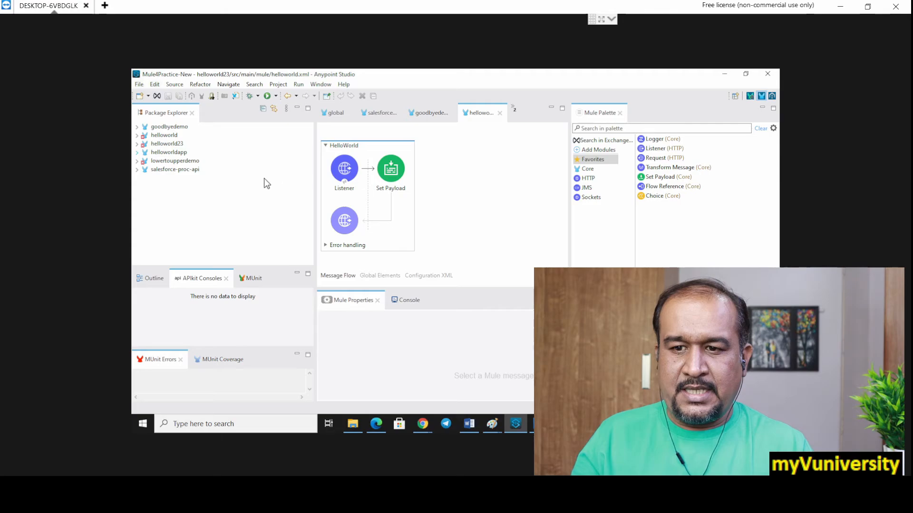
left_click(137, 152)
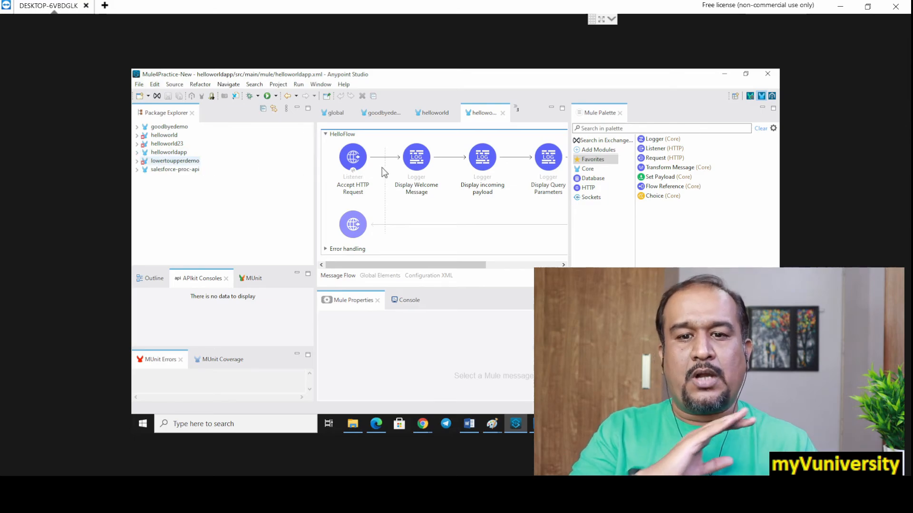
left_click(137, 152)
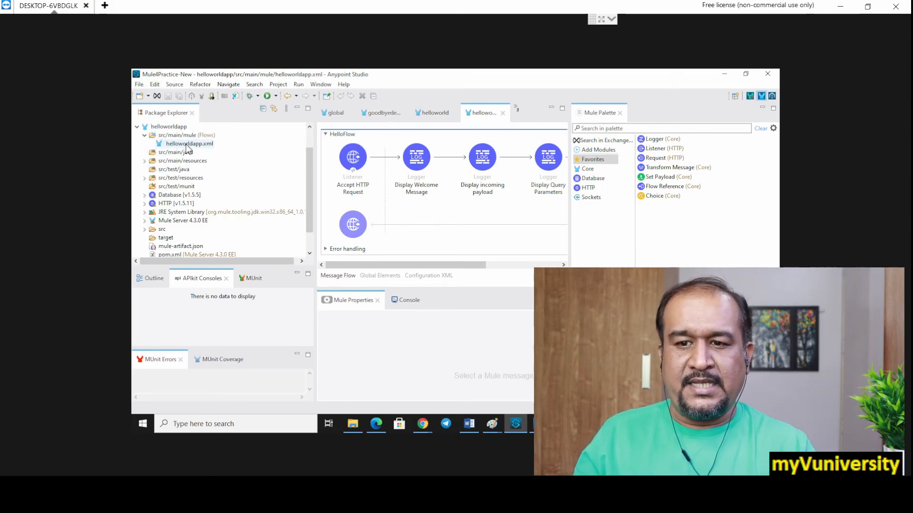
double_click(186, 145)
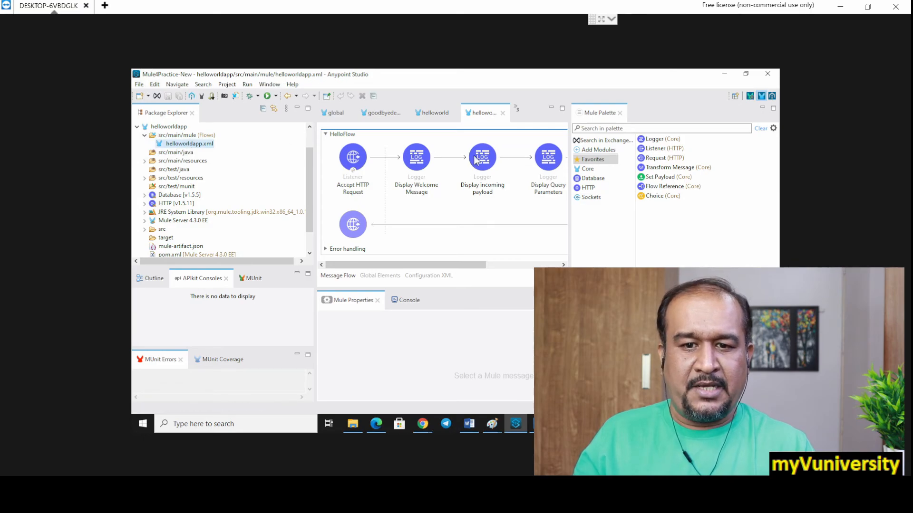